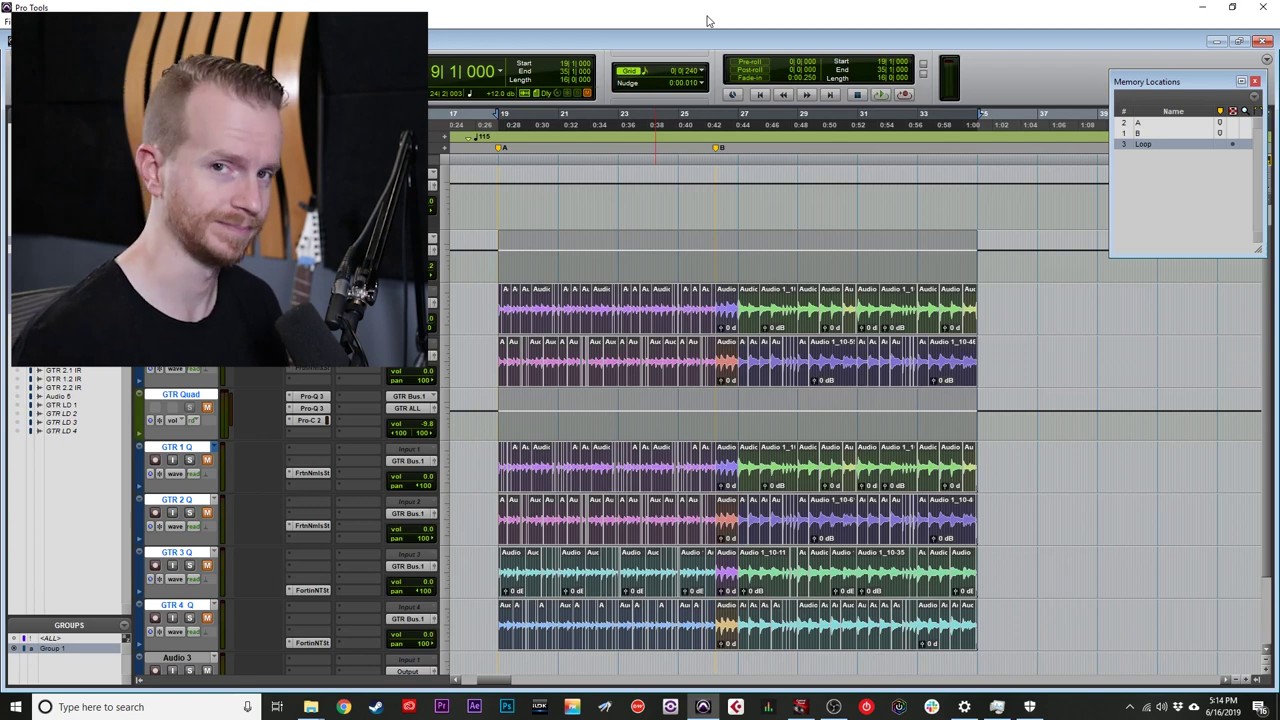
# Zoom in on the guitar clips and scroll along the timeline to inspect the crossfaded edits.
pyautogui.hotkey('ctrl', ']')
pyautogui.hotkey('ctrl', ']')
pyautogui.hscroll(2, 705, 305)
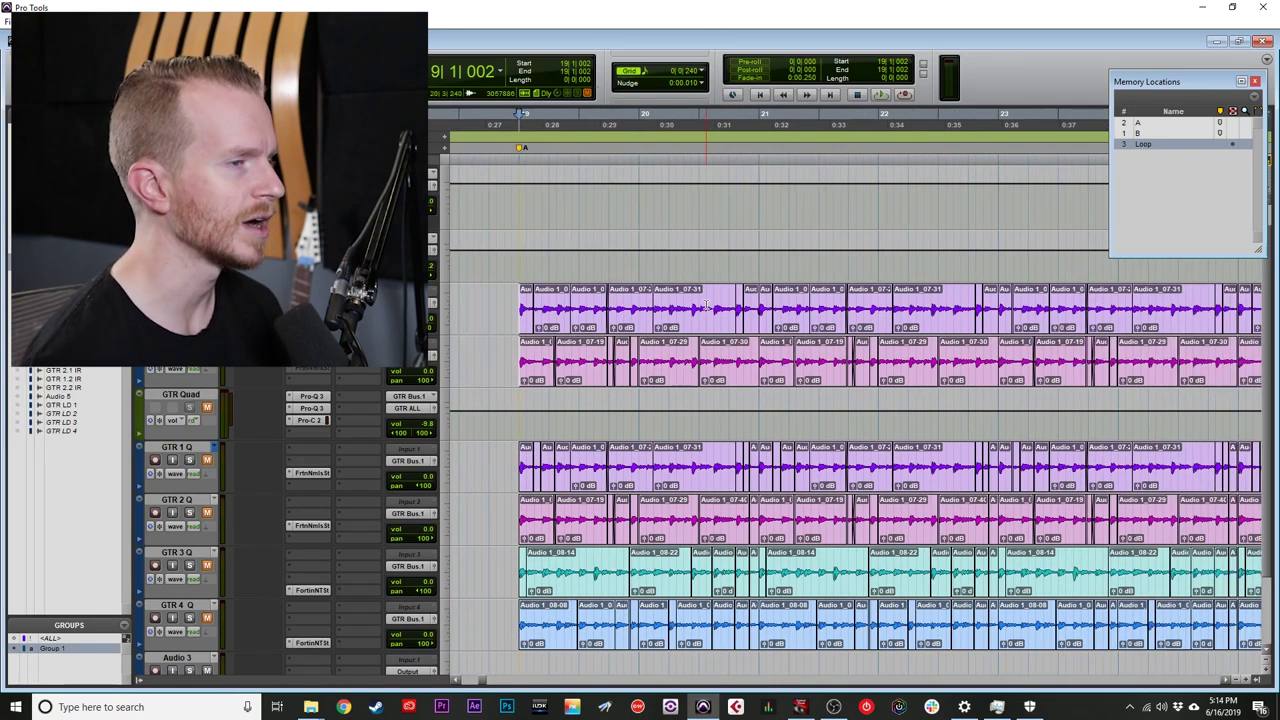
pyautogui.hscroll(7, 706, 305)
pyautogui.hscroll(2, 706, 305)
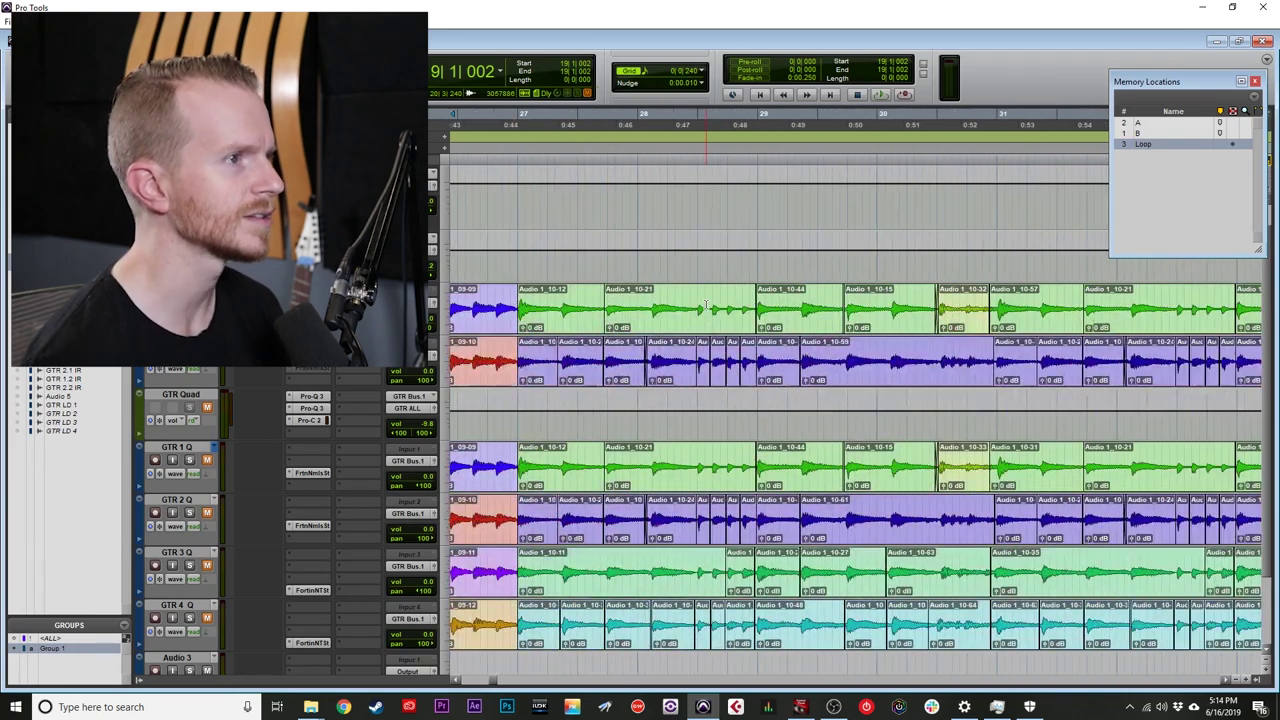
pyautogui.scroll(-2, 706, 305)
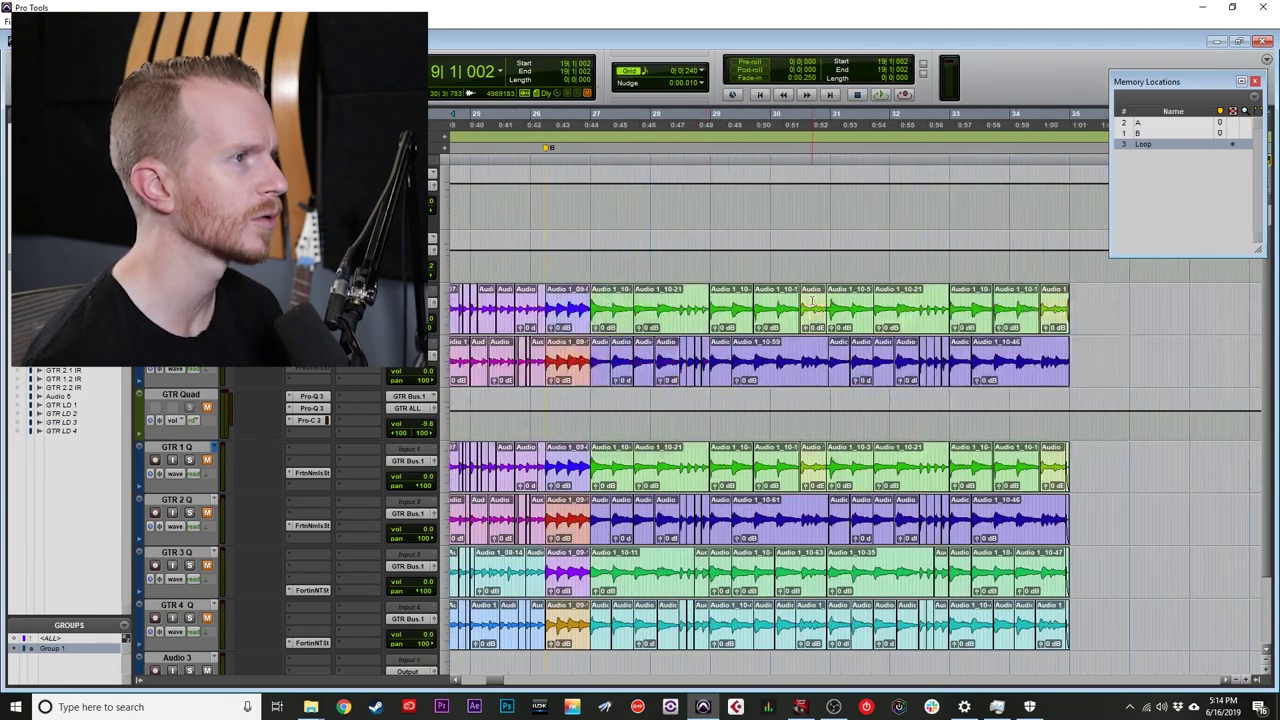
pyautogui.hscroll(-1, 754, 314)
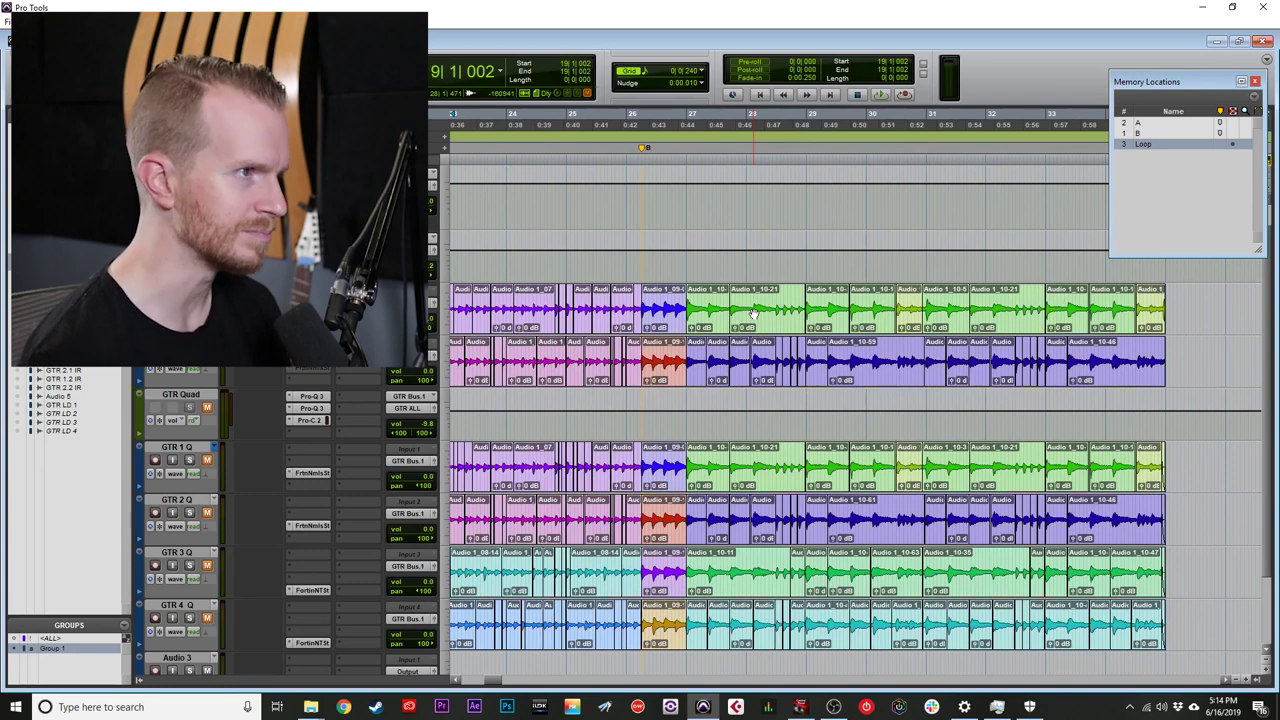
pyautogui.scroll(1, 754, 314)
# Recall marker A, zoom in closer on its edit points, and play from there.
pyautogui.press('KP_Decimal')
pyautogui.press('KP_2')
pyautogui.press('KP_Decimal')
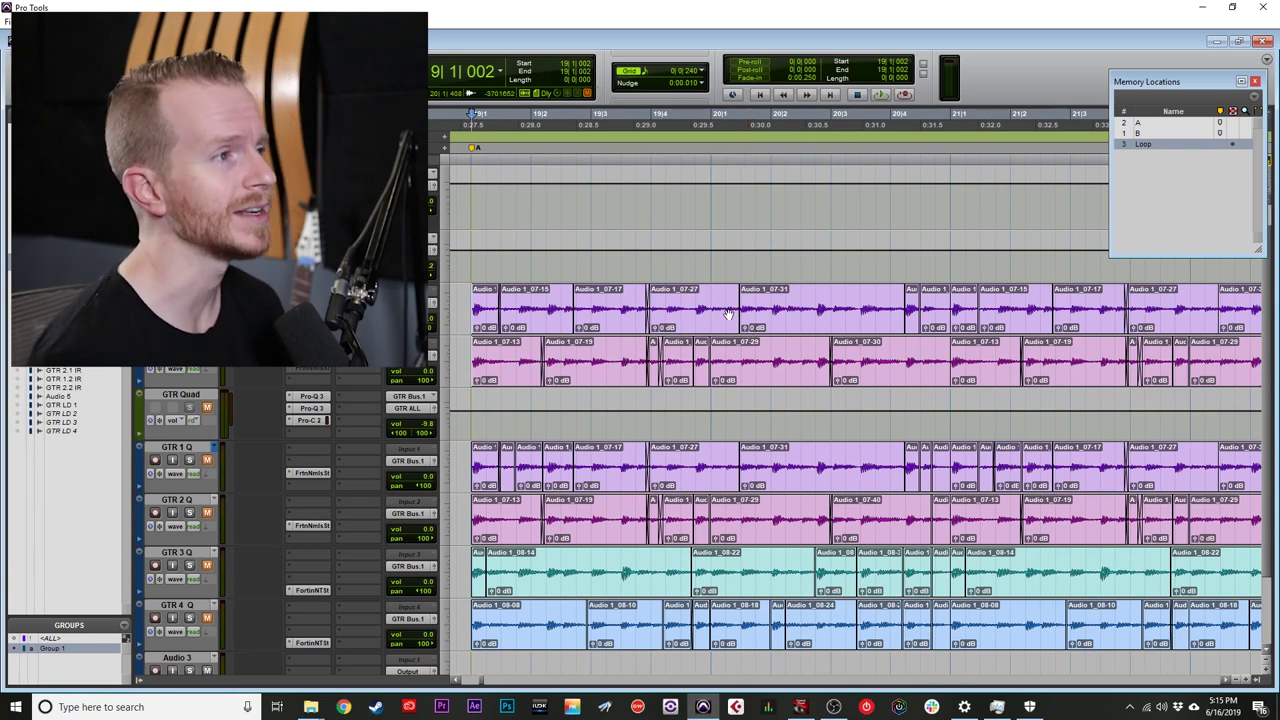
pyautogui.scroll(3, 750, 333)
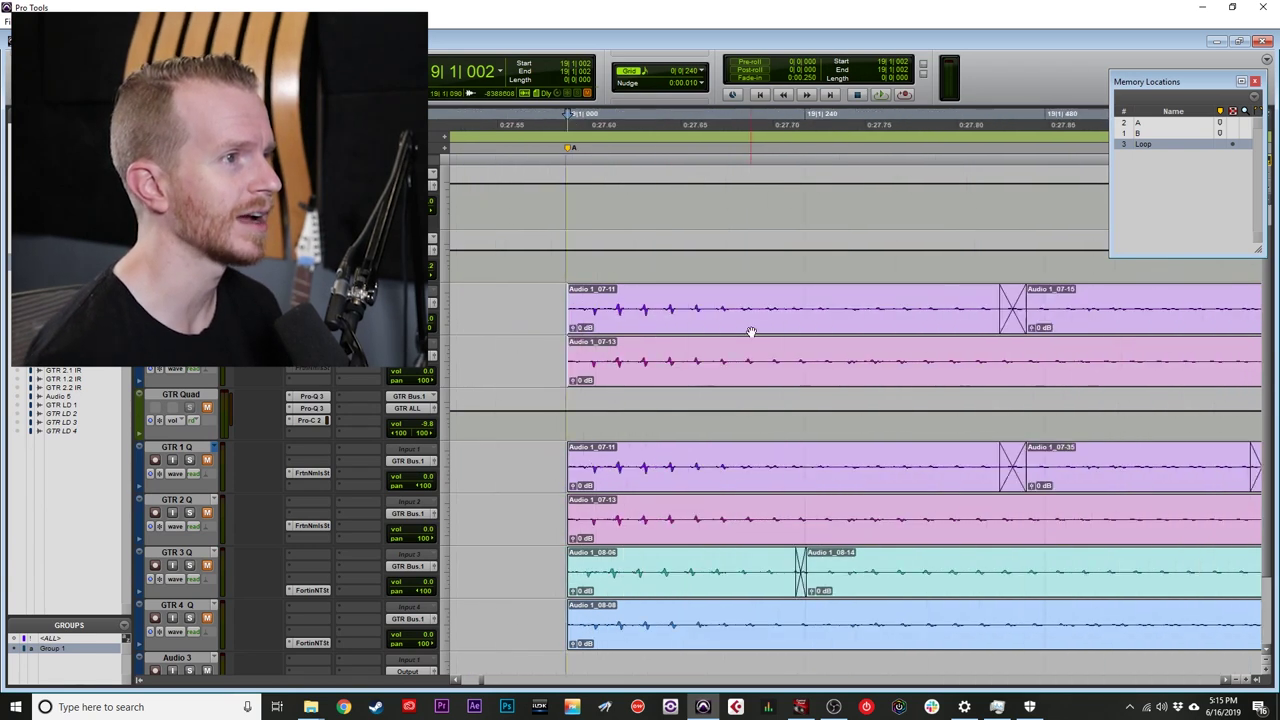
pyautogui.scroll(2, 751, 332)
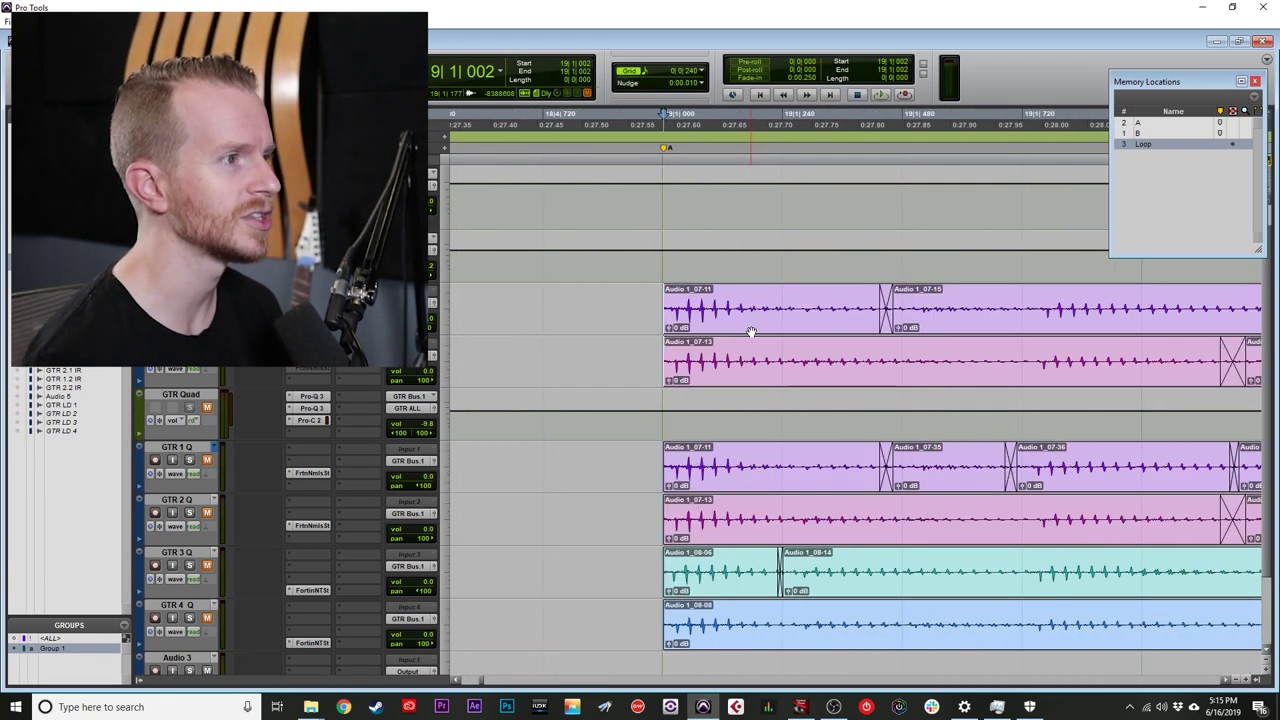
pyautogui.scroll(-5, 751, 332)
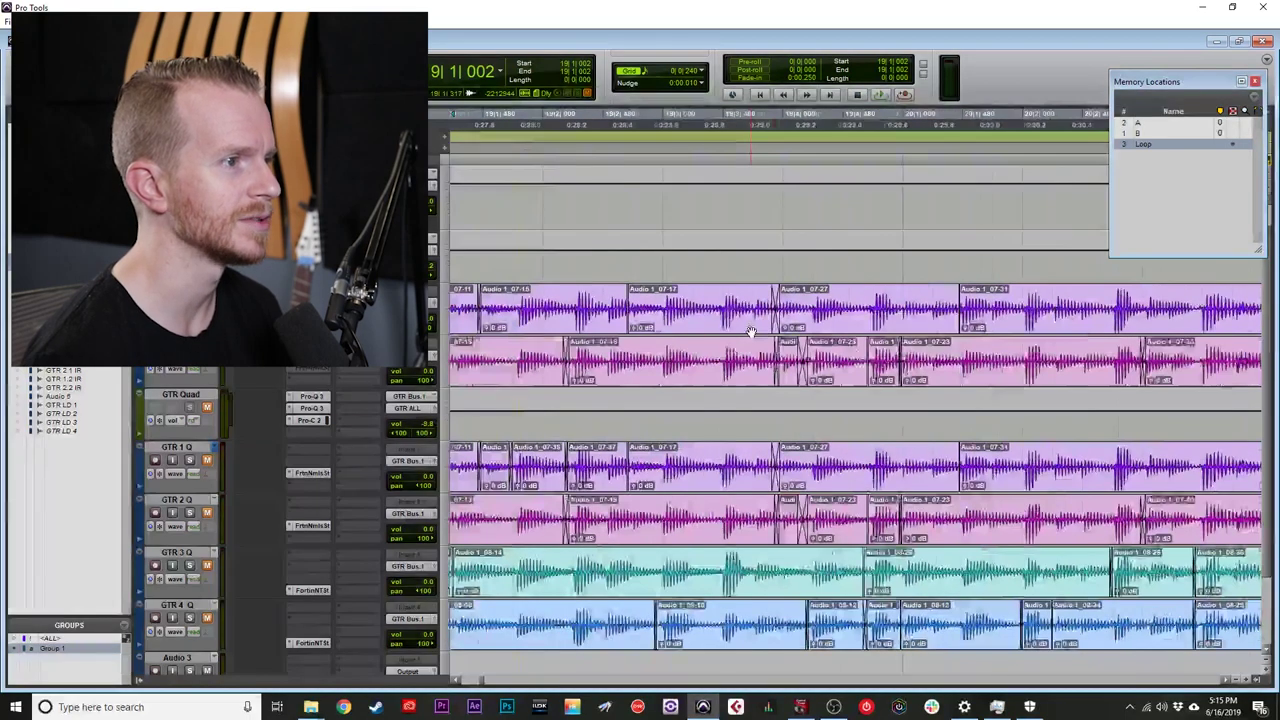
pyautogui.hscroll(5, 751, 332)
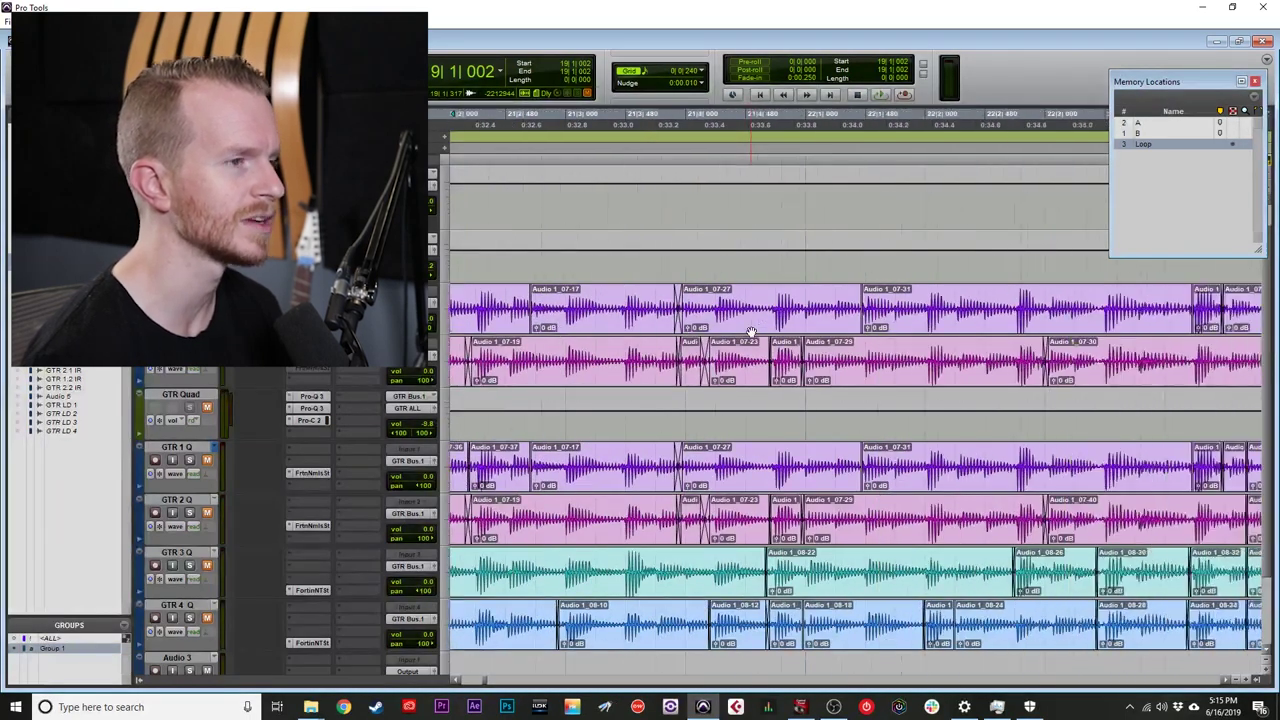
pyautogui.hscroll(4, 751, 332)
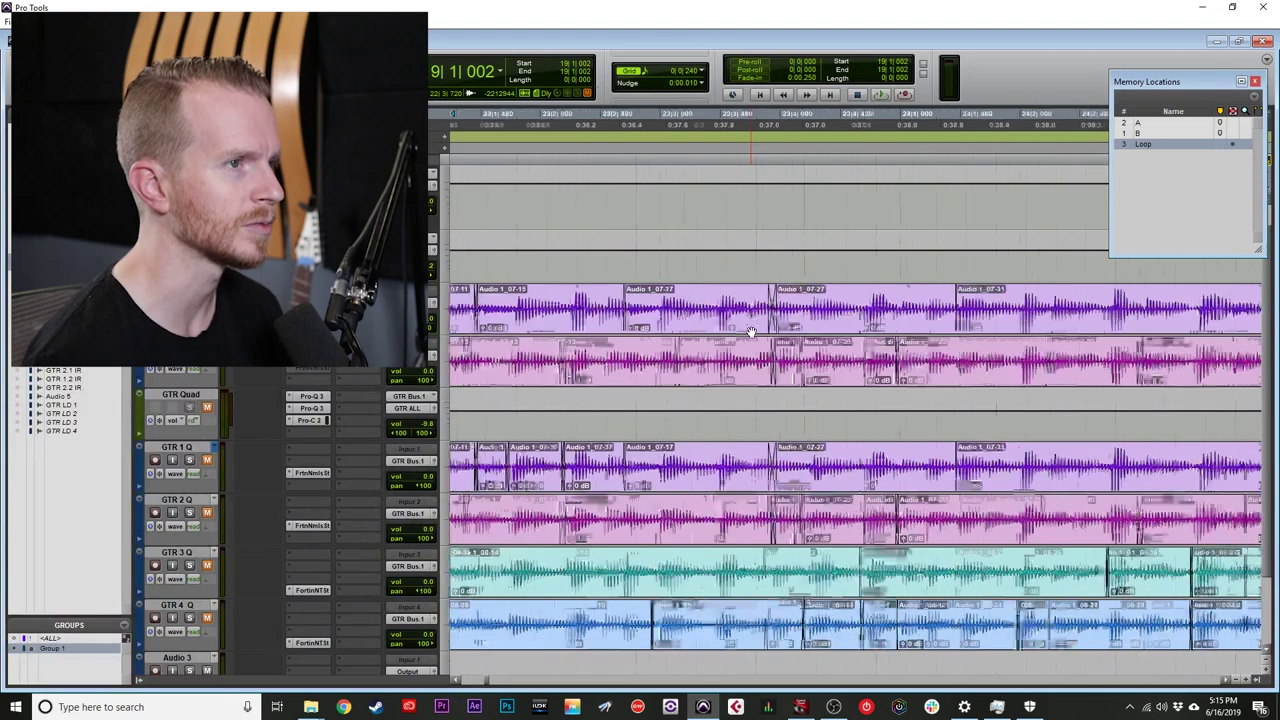
pyautogui.scroll(-3, 751, 332)
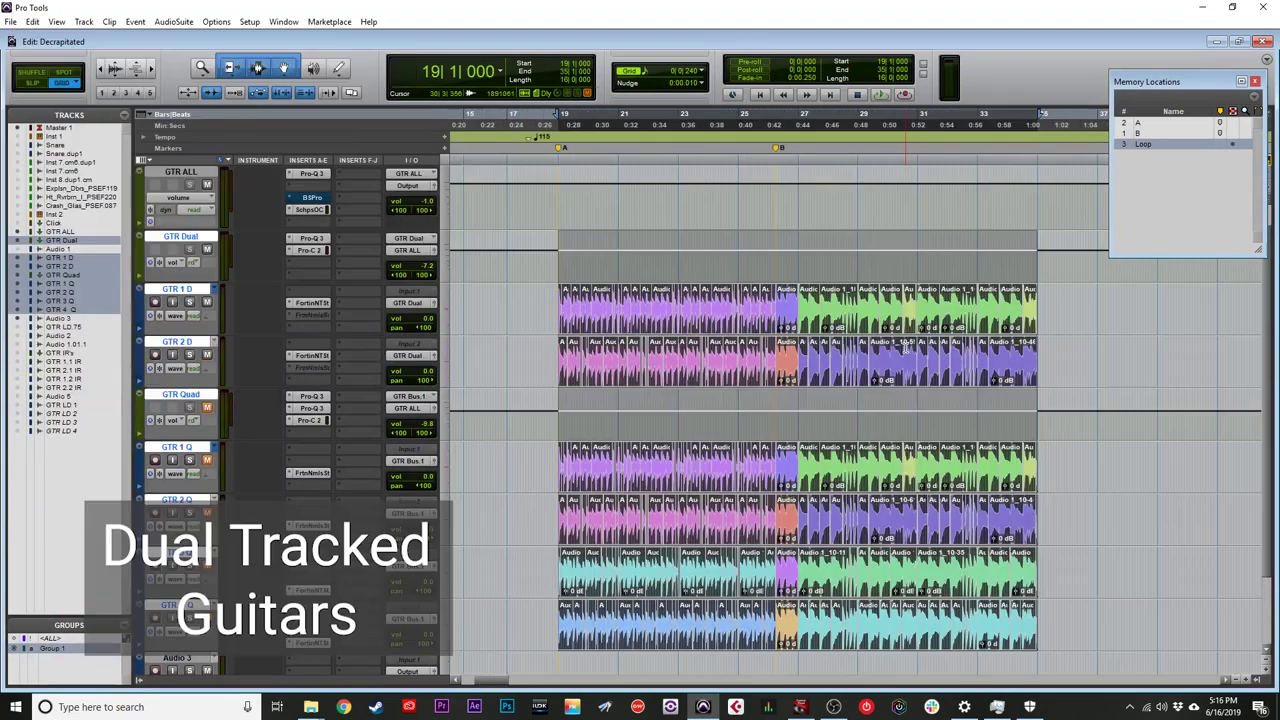
pyautogui.press('space')
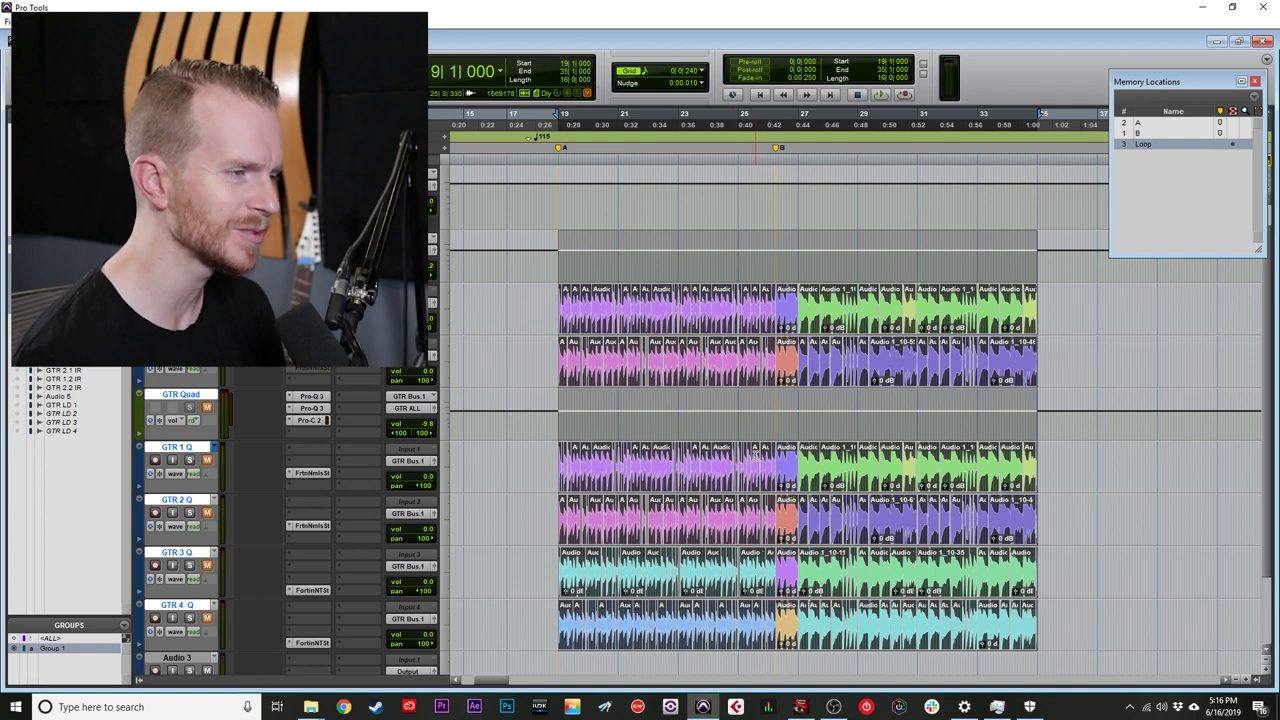
pyautogui.hscroll(-3, 749, 448)
pyautogui.hscroll(3, 749, 448)
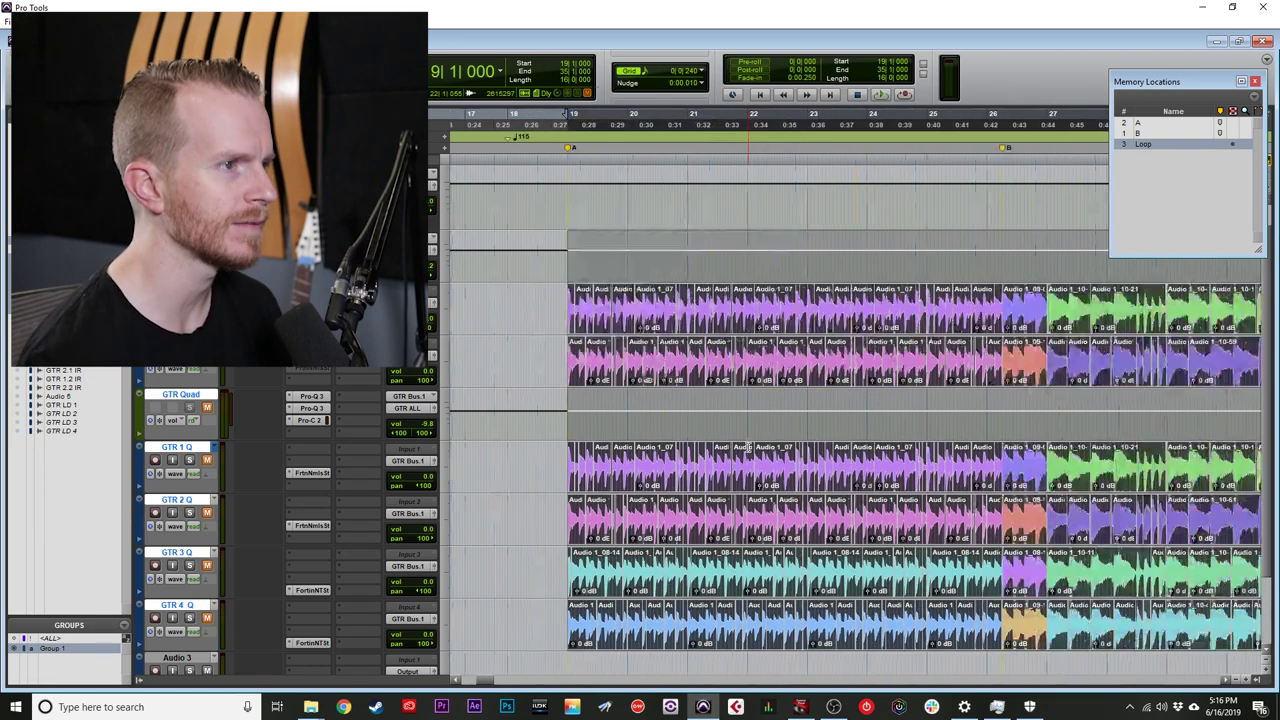
pyautogui.hscroll(-4, 749, 448)
pyautogui.hscroll(3, 749, 448)
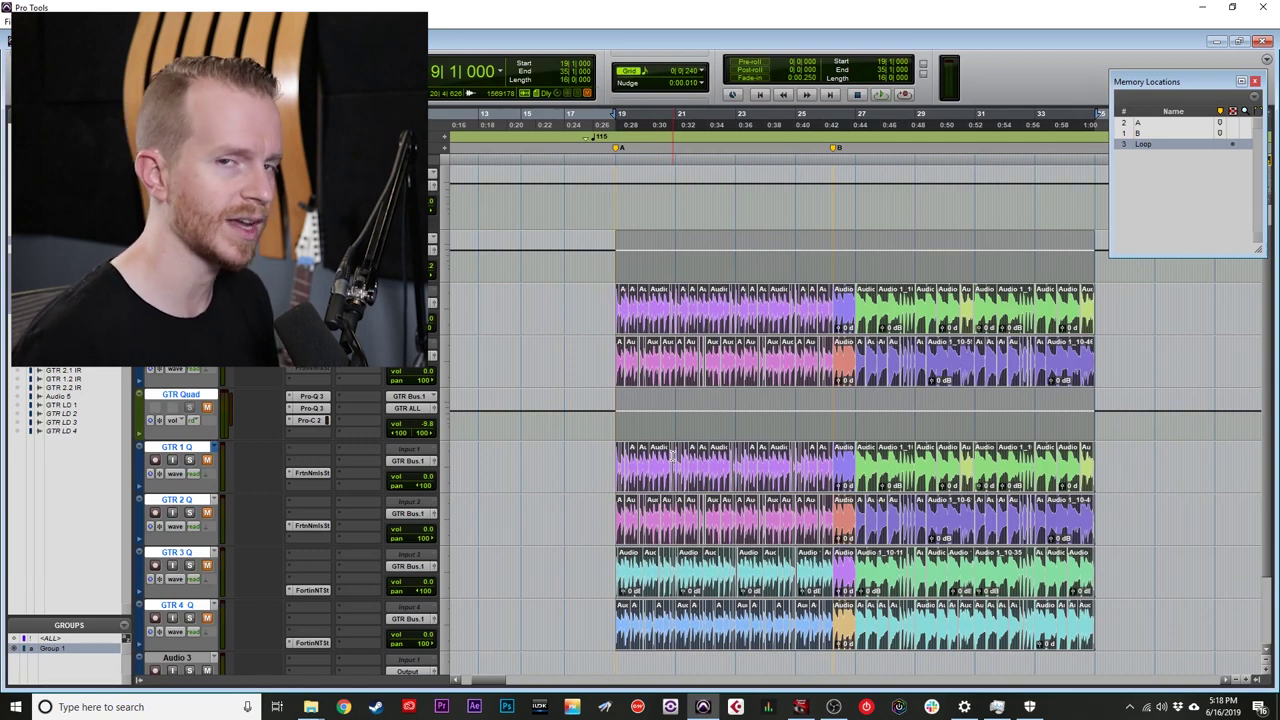
pyautogui.click(816, 482)
# Select the quad tracks' section A clips and the dual tracks' section B clips.
pyautogui.hotkey('ctrl', ']')
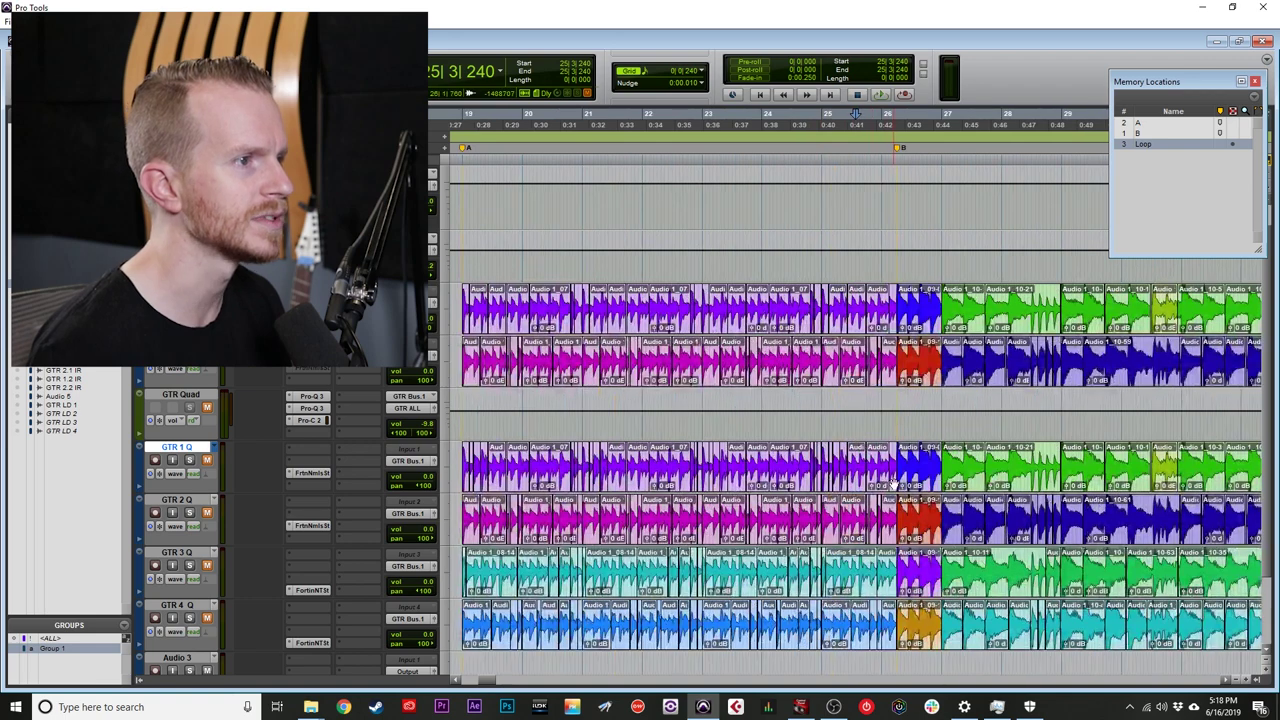
pyautogui.moveTo(893, 484); pyautogui.dragTo(668, 645)
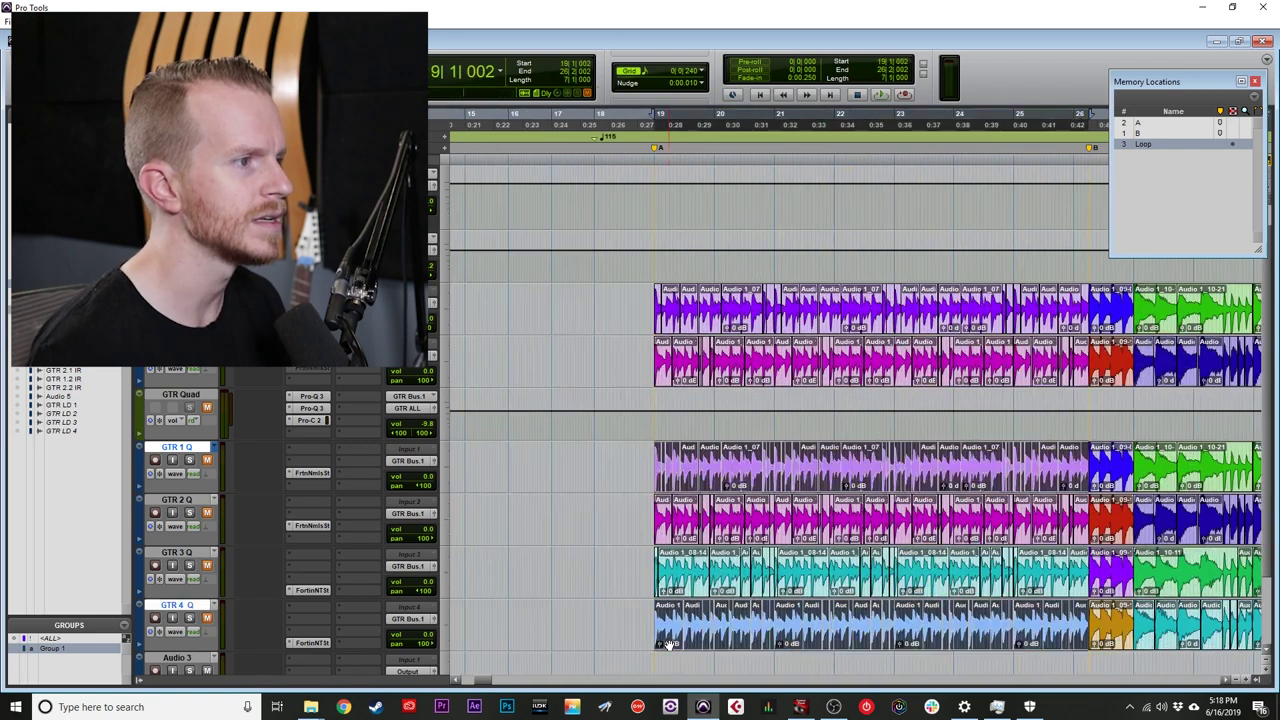
pyautogui.click(676, 590)
pyautogui.hscroll(5, 676, 530)
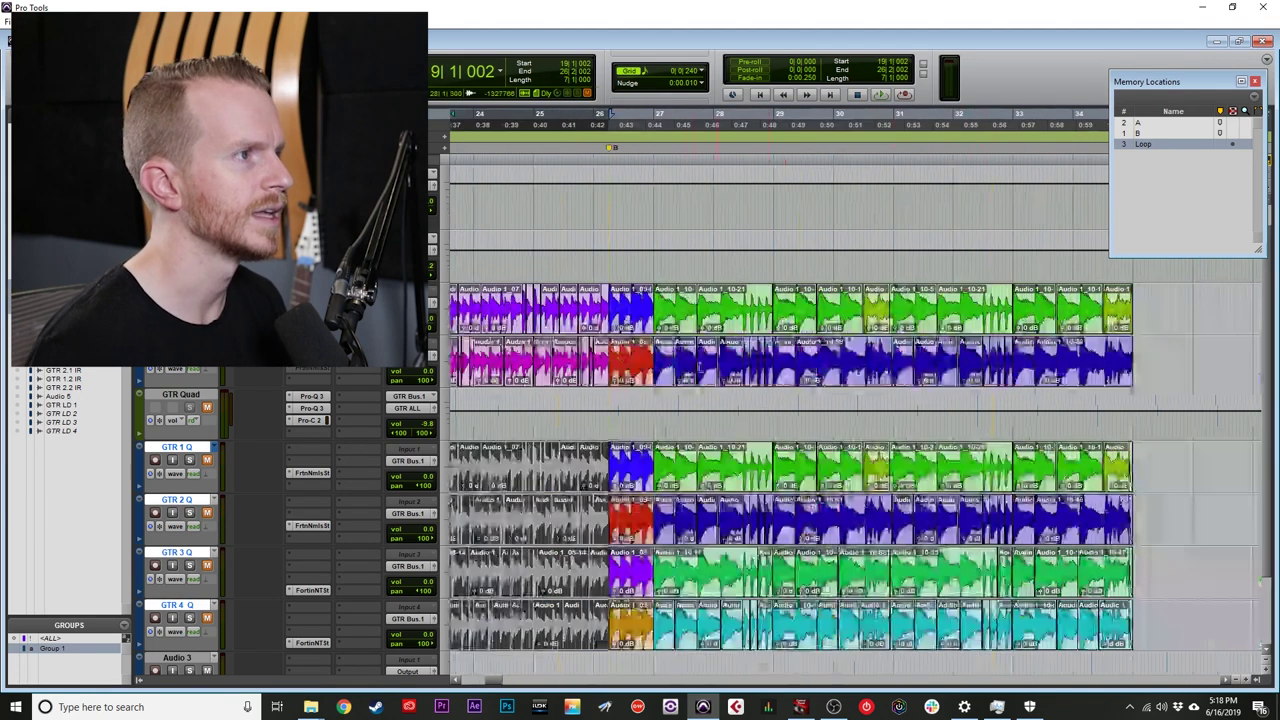
pyautogui.click(632, 375)
pyautogui.keyDown('shift'); pyautogui.click(1122, 320); pyautogui.keyUp('shift')
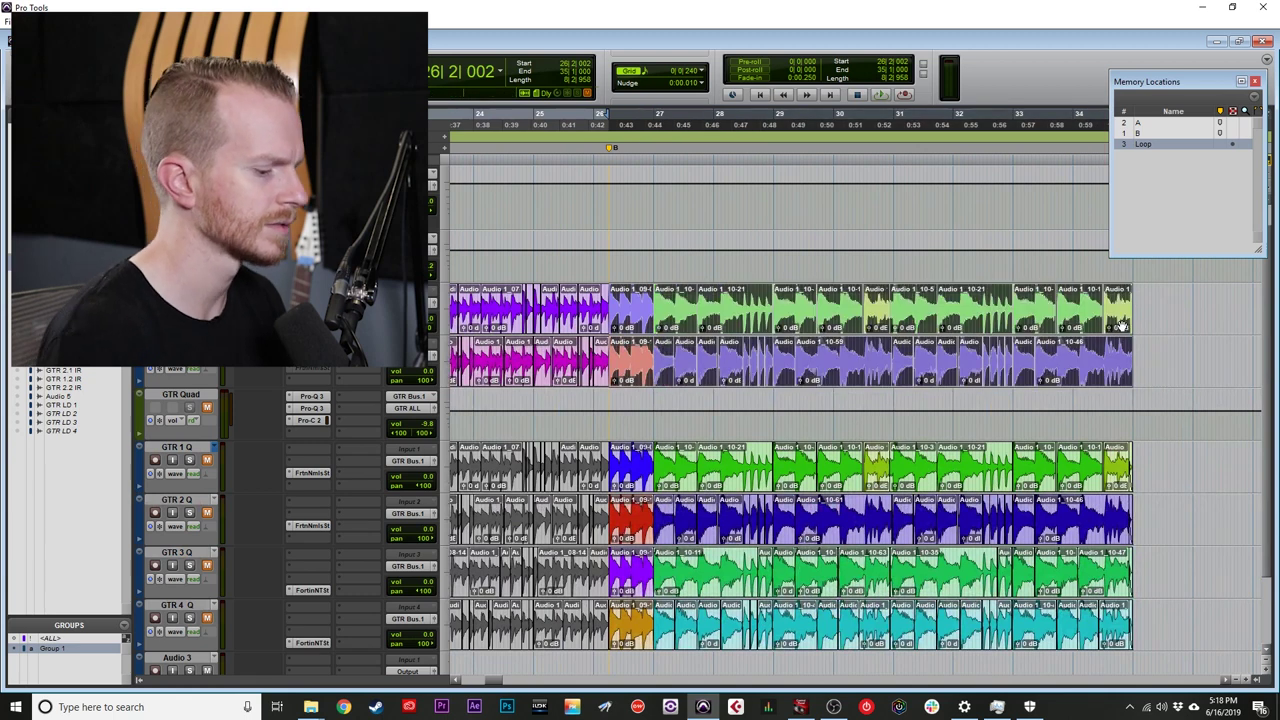
pyautogui.hotkey('ctrl', '[')
# Select the full range from marker A across GTR Quad and GTR 1–4 Q, then play.
pyautogui.click(181, 394)
pyautogui.keyDown('shift'); pyautogui.click(192, 606); pyautogui.keyUp('shift')
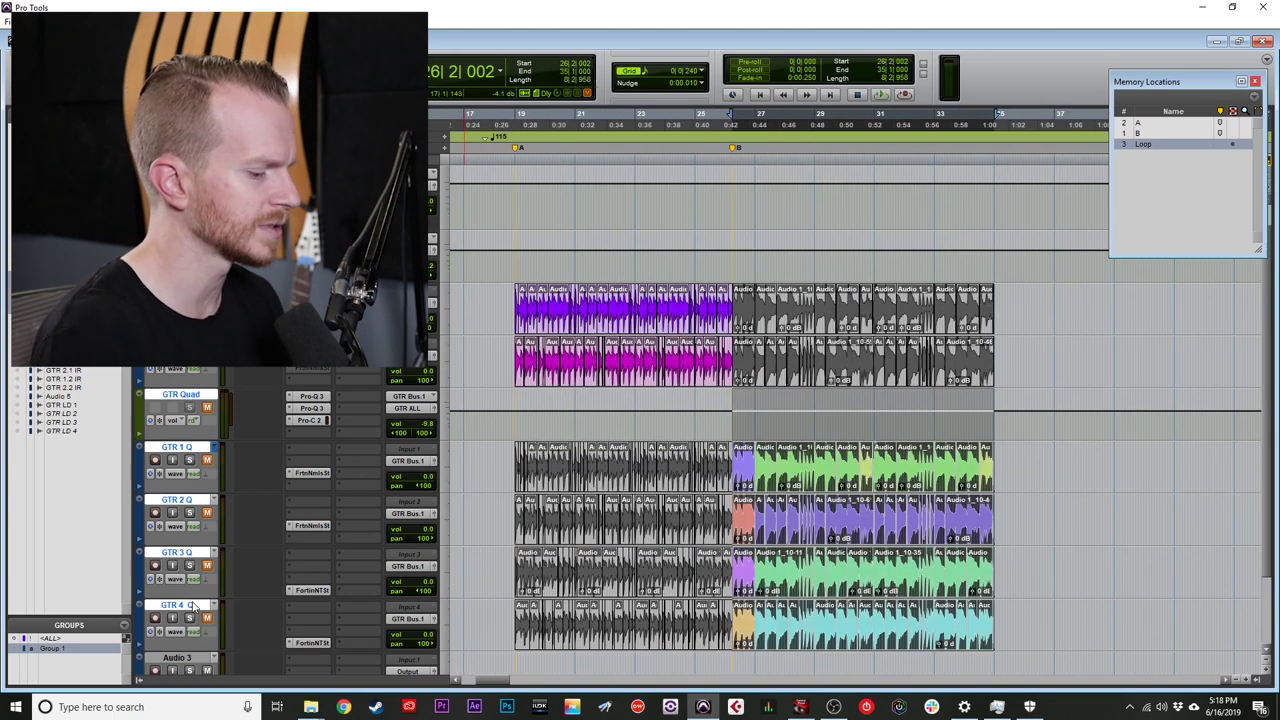
pyautogui.hotkey('ctrl', 'a')
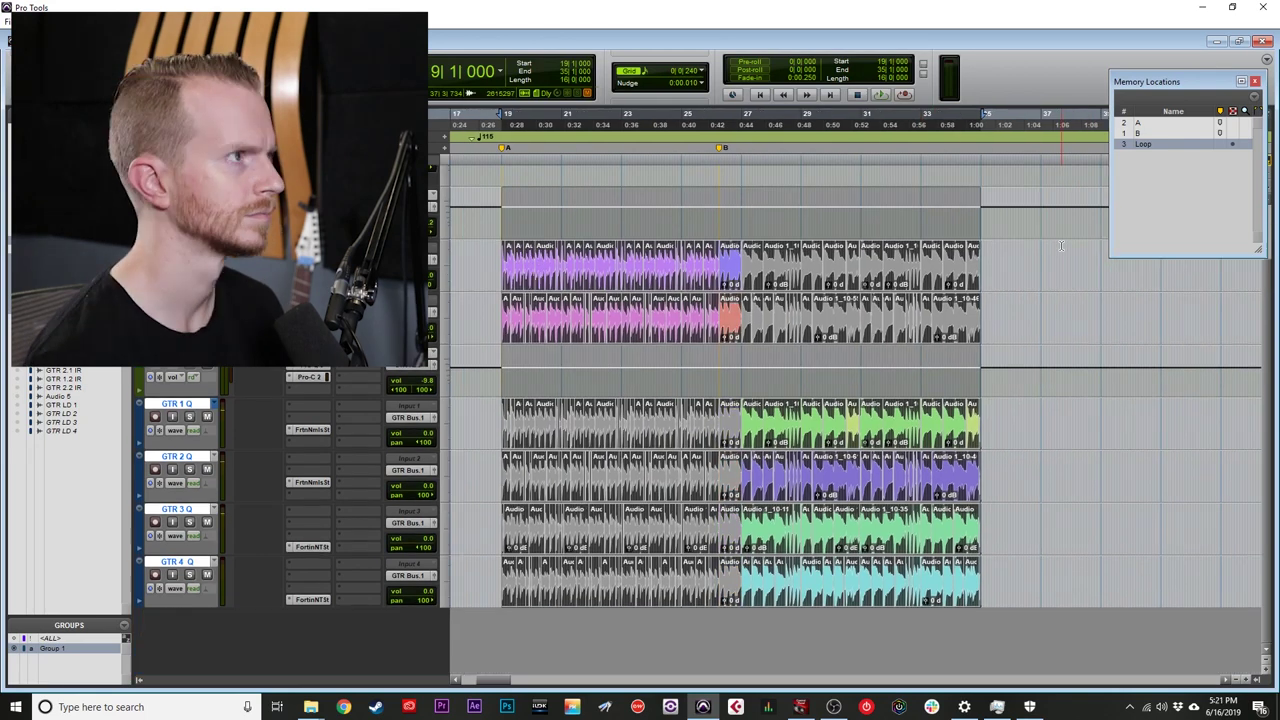
pyautogui.press('space')
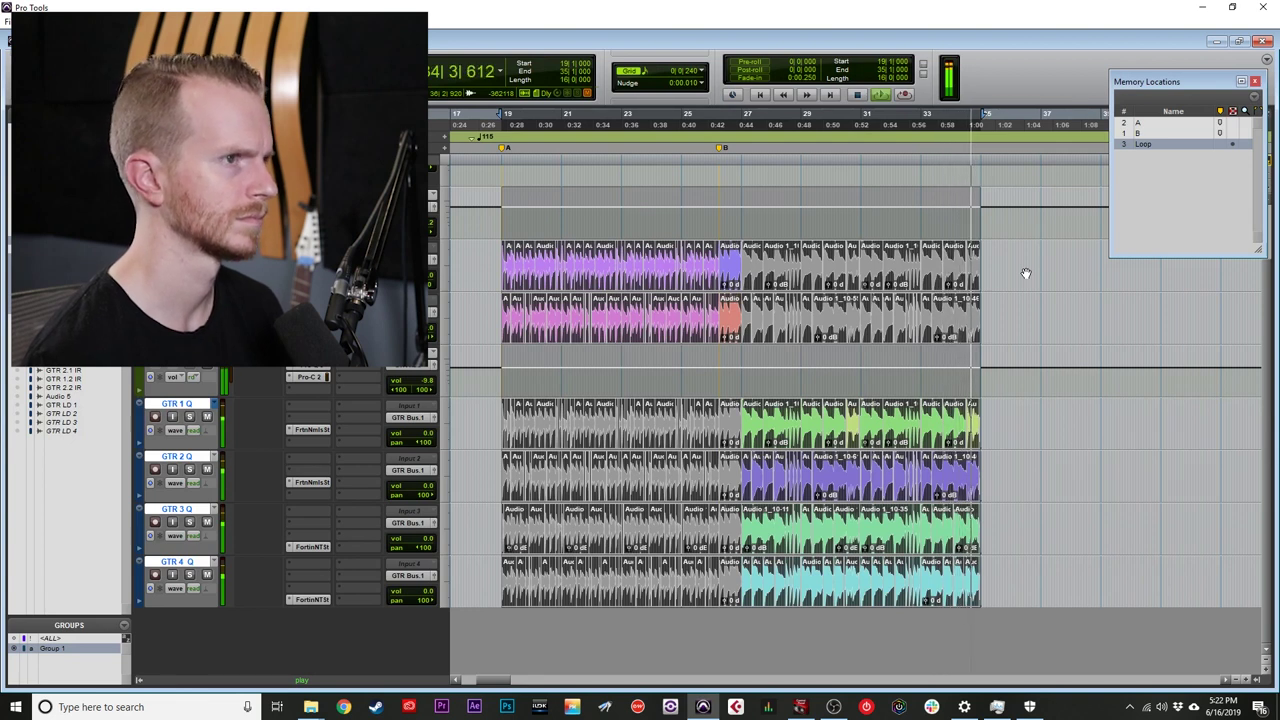
# Stop the guitar arrangement's playback, returning to the start of section A.
pyautogui.press('space')
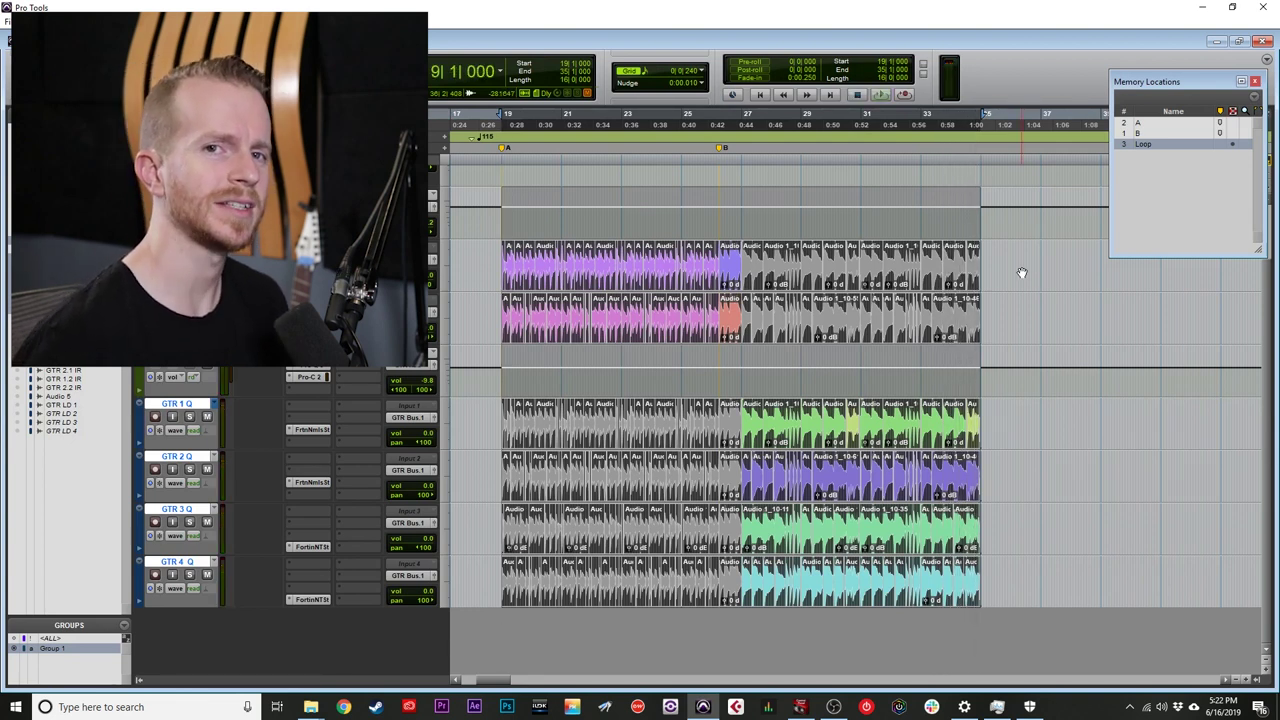